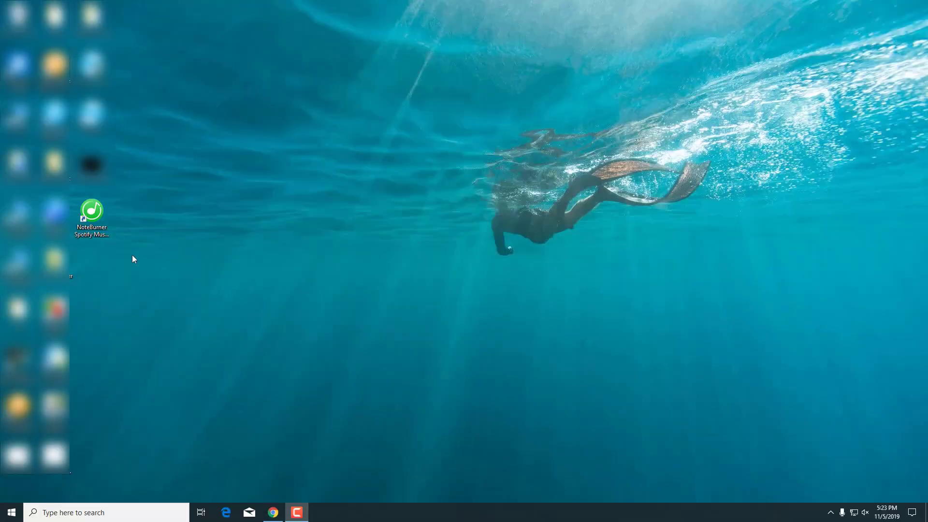
Step: Launch NoteBurner and register it with a Lifetime license through Change Account
{"action": "double_click", "coordinate": [98, 219]}
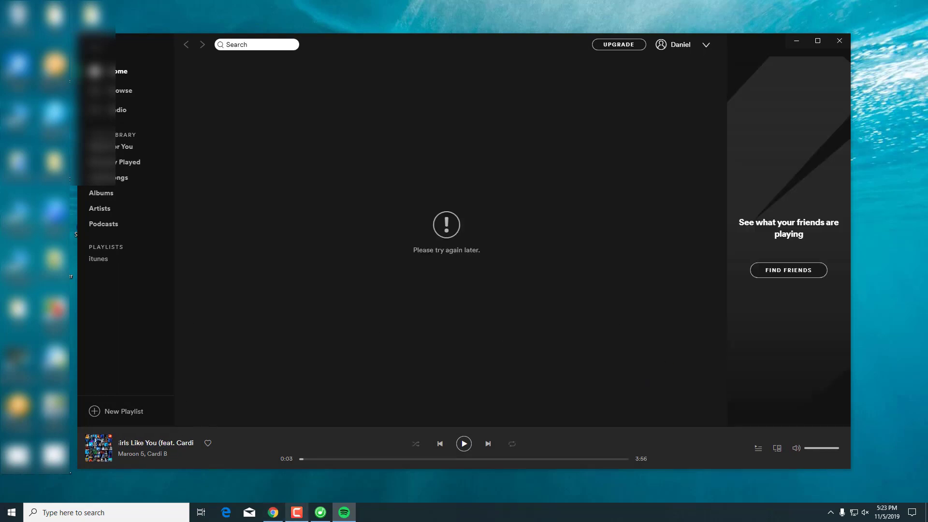
{"action": "left_click", "coordinate": [317, 513]}
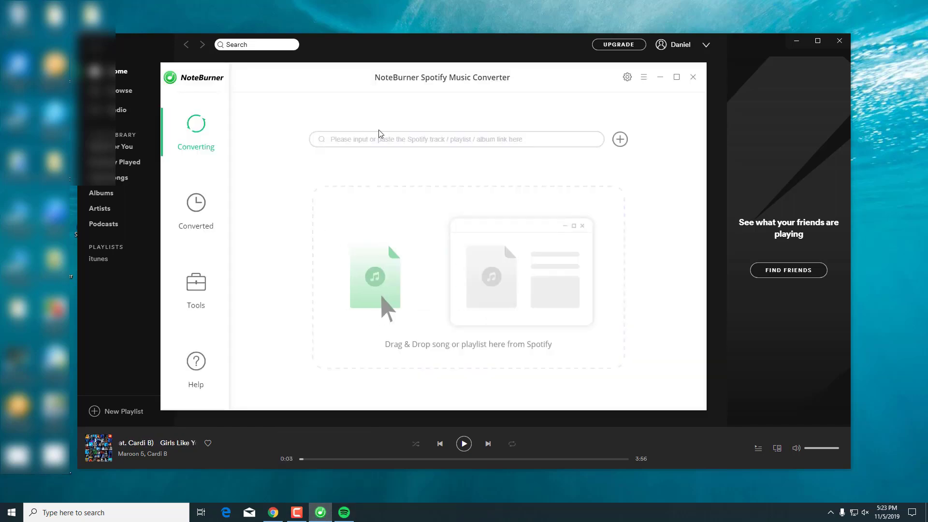
{"action": "left_click", "coordinate": [643, 79]}
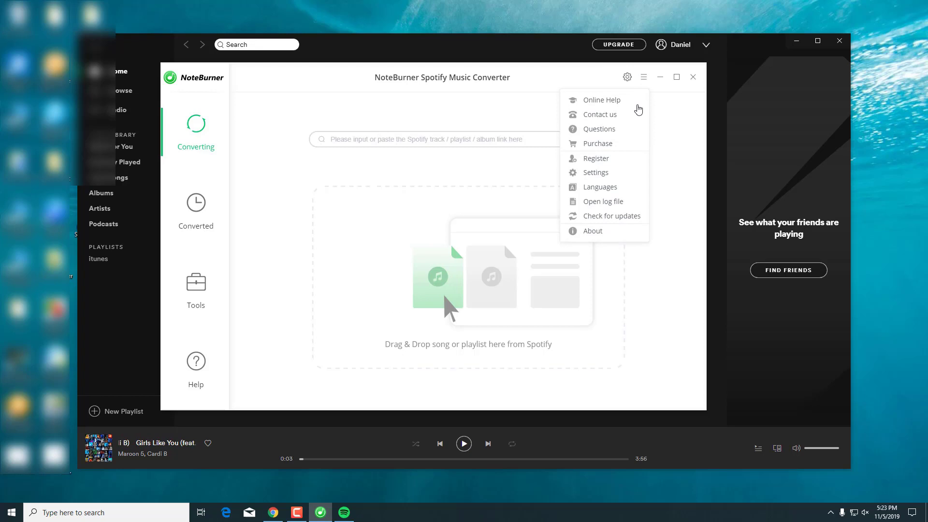
{"action": "left_click", "coordinate": [601, 163]}
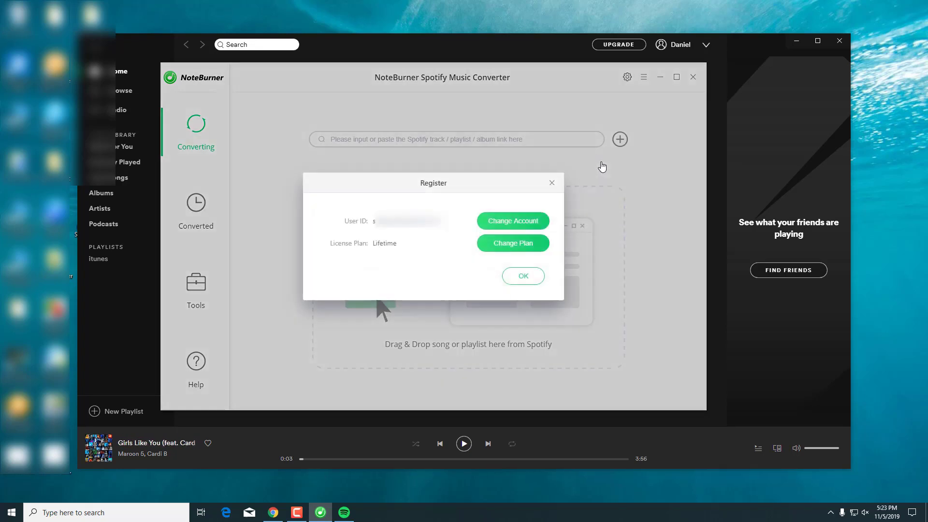
{"action": "left_click", "coordinate": [513, 218]}
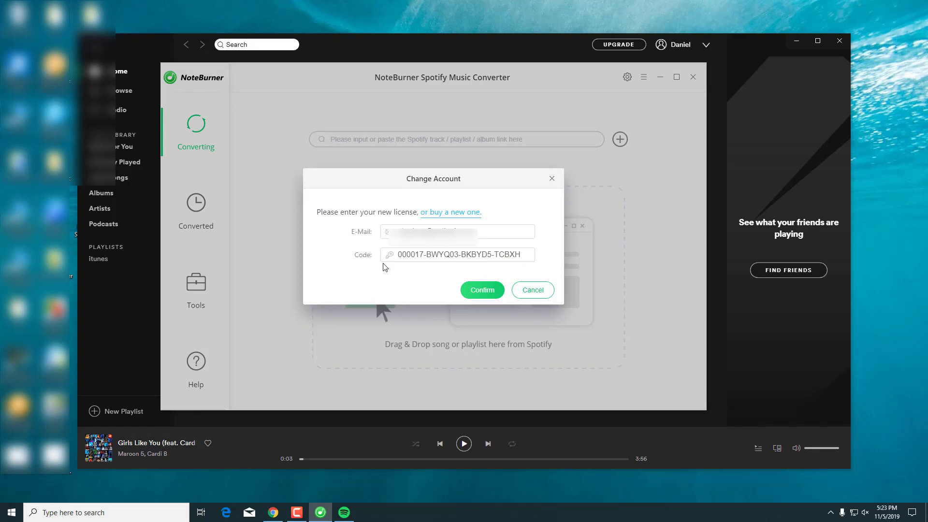
{"action": "left_click", "coordinate": [467, 292]}
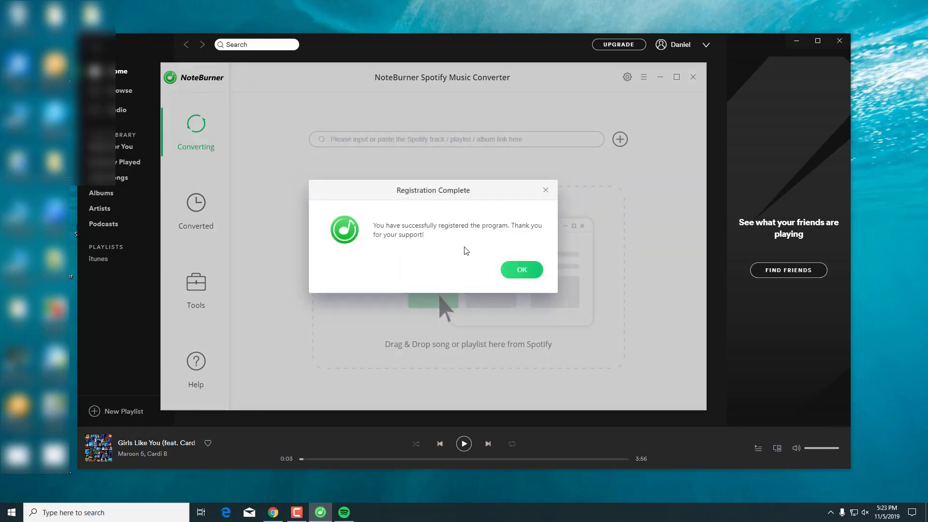
{"action": "left_click", "coordinate": [508, 271]}
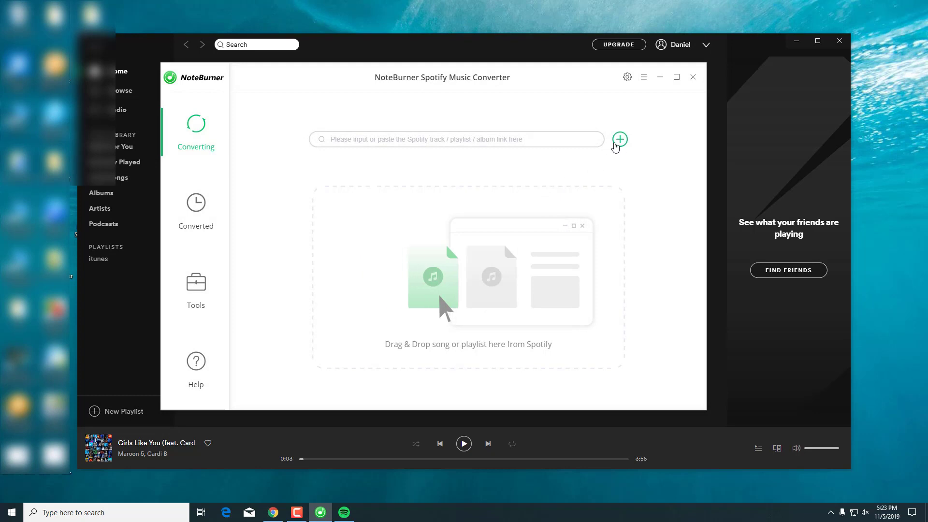
Step: Add 'Lose You To Love Me' from Spotify's Today's Top Hits by copying its song link
{"action": "left_click", "coordinate": [618, 142]}
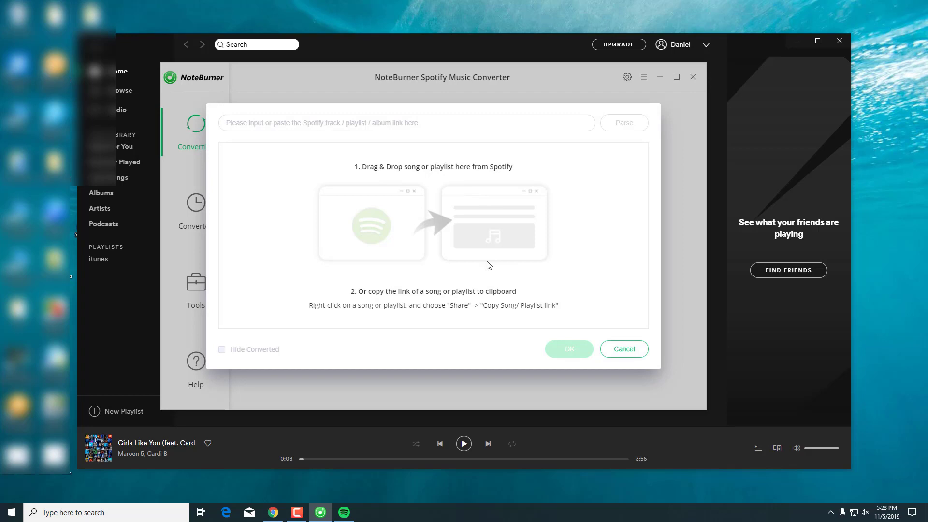
{"action": "left_click", "coordinate": [124, 92]}
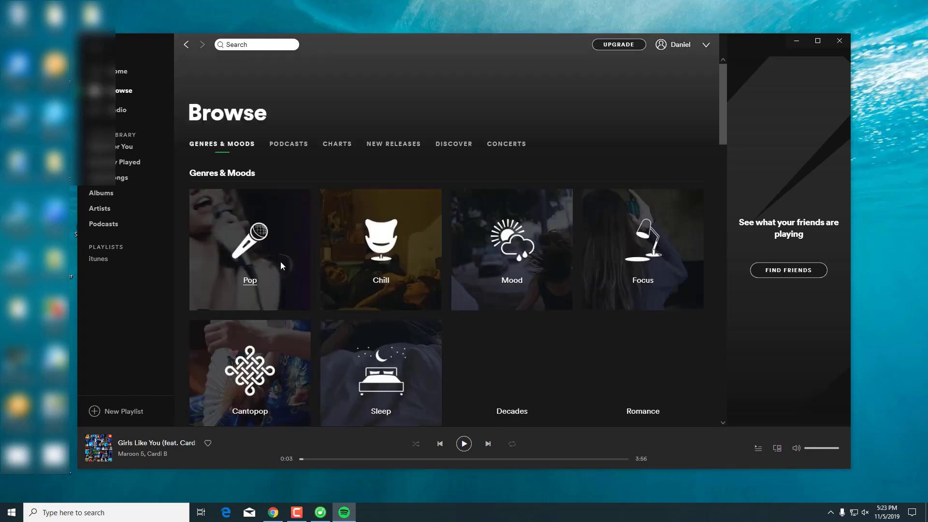
{"action": "left_click", "coordinate": [282, 266]}
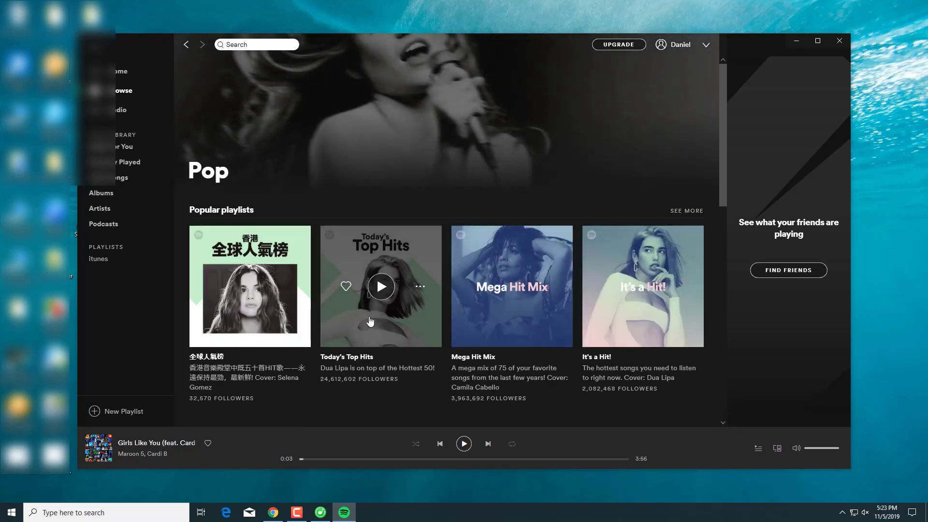
{"action": "left_click", "coordinate": [369, 321]}
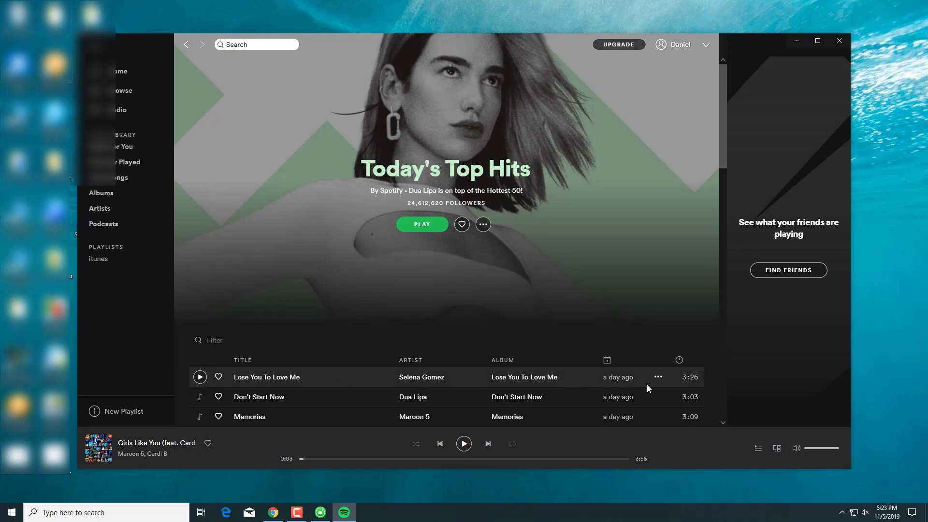
{"action": "left_click", "coordinate": [658, 377]}
{"action": "mouse_move", "coordinate": [671, 452]}
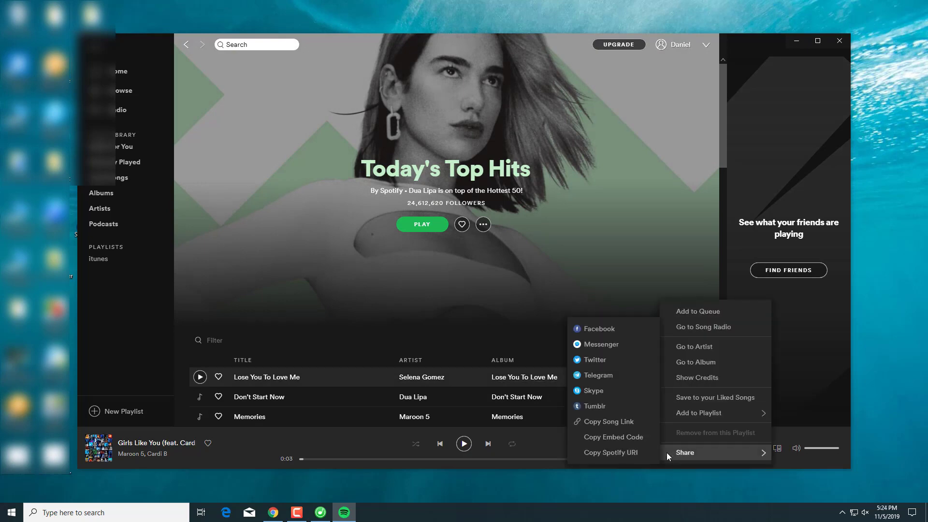
{"action": "left_click", "coordinate": [633, 452]}
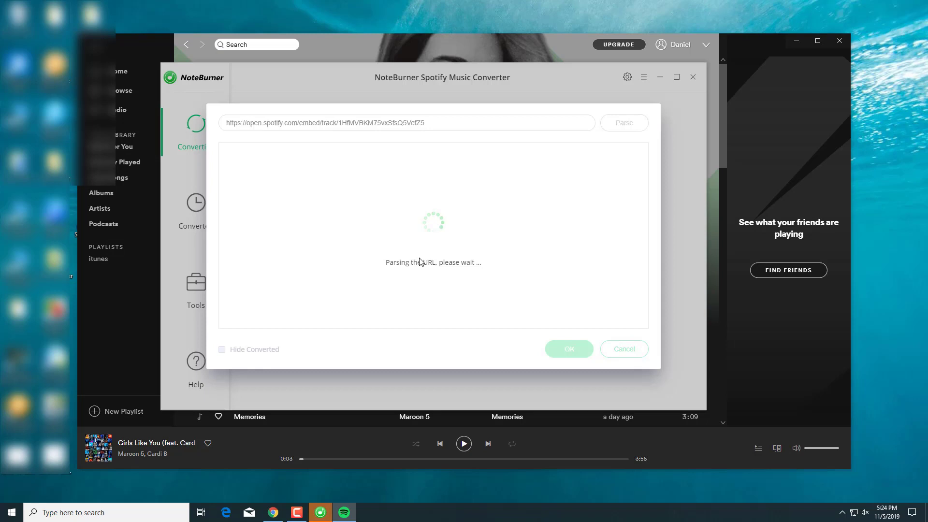
{"action": "left_click", "coordinate": [570, 347]}
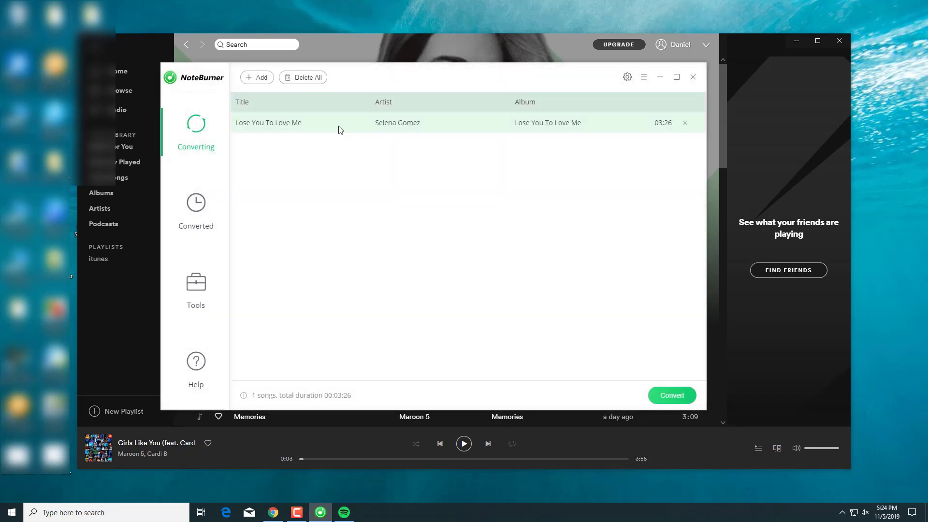
Step: Add 'Don't Start Now' by dragging it from Spotify into the converter's add window
{"action": "left_click", "coordinate": [258, 80]}
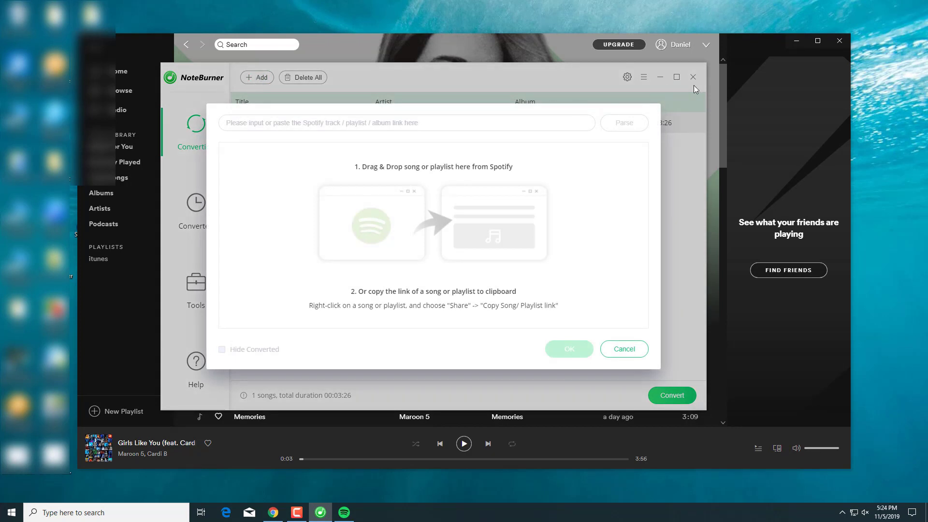
{"action": "left_click", "coordinate": [758, 48]}
{"action": "left_click_drag", "start_coordinate": [741, 42], "coordinate": [895, 47]}
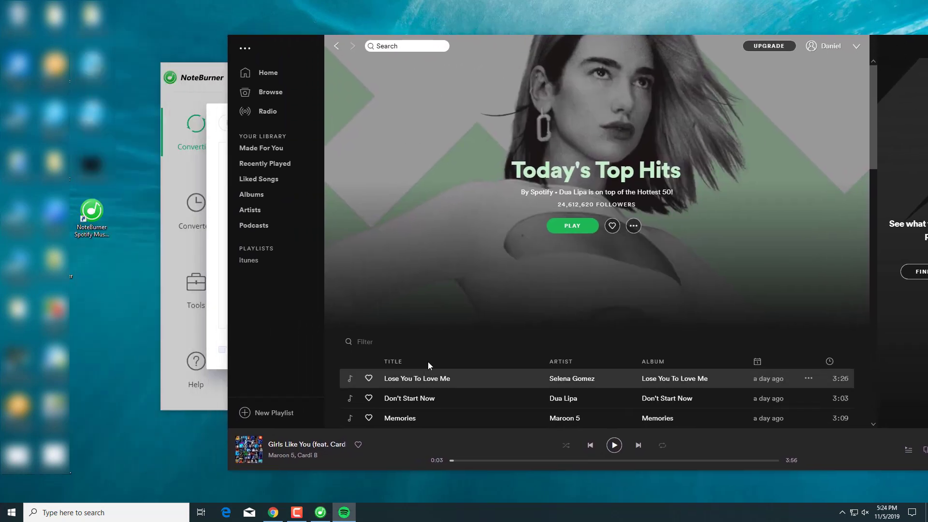
{"action": "left_click", "coordinate": [321, 512]}
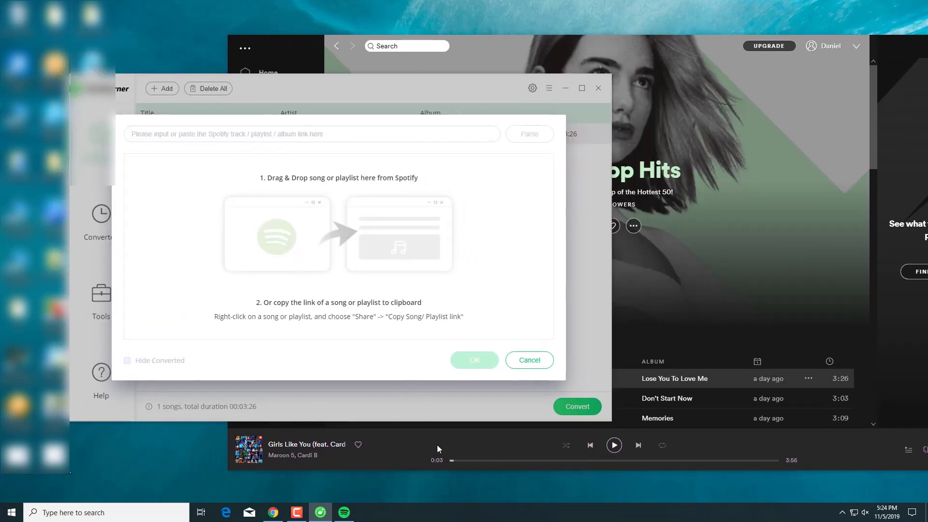
{"action": "left_click", "coordinate": [437, 445]}
{"action": "left_click_drag", "start_coordinate": [427, 399], "coordinate": [188, 266]}
{"action": "left_click", "coordinate": [188, 307]}
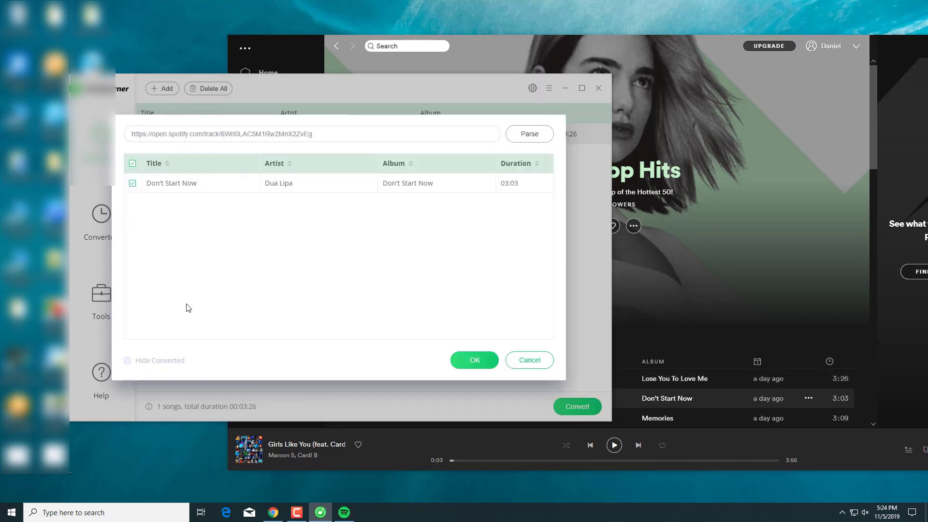
{"action": "left_click_drag", "start_coordinate": [340, 91], "coordinate": [483, 71]}
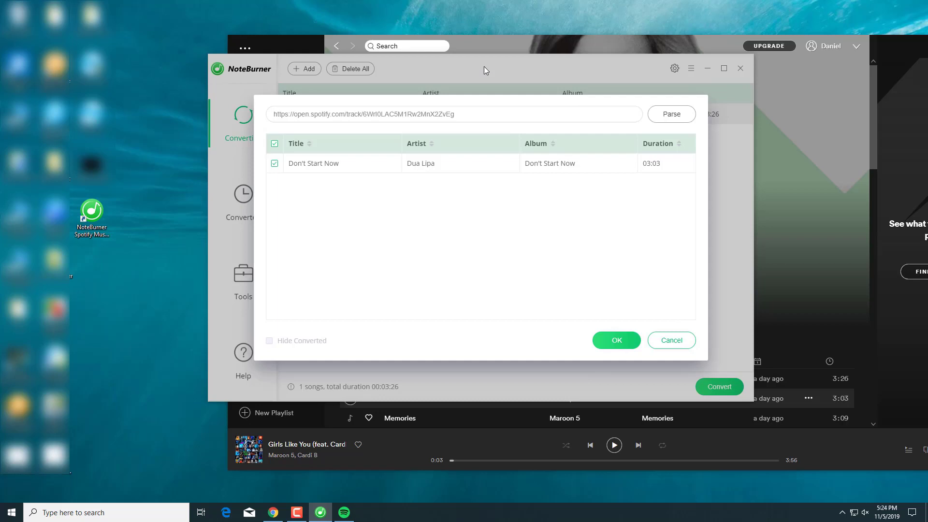
{"action": "left_click", "coordinate": [615, 340]}
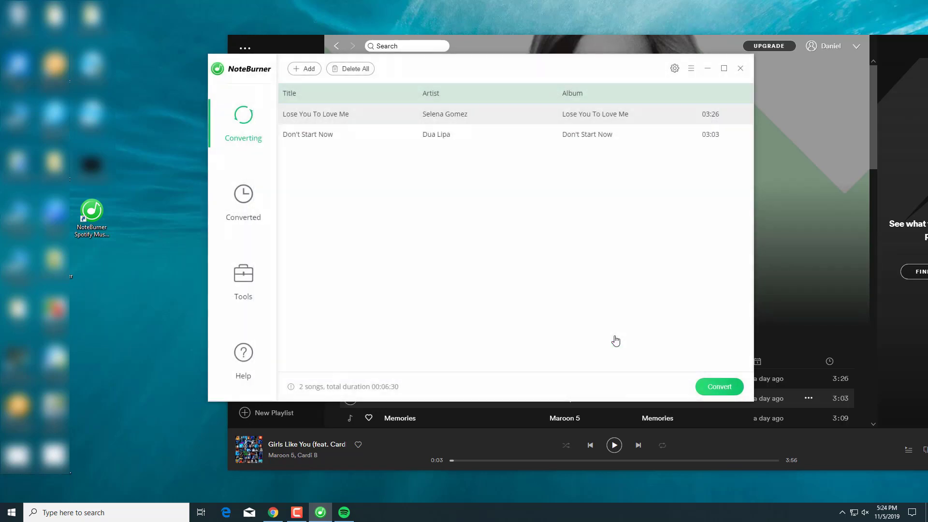
Step: Review the conversion settings and convert both songs, ending with 2 succeeded and 0 failed
{"action": "left_click", "coordinate": [675, 70]}
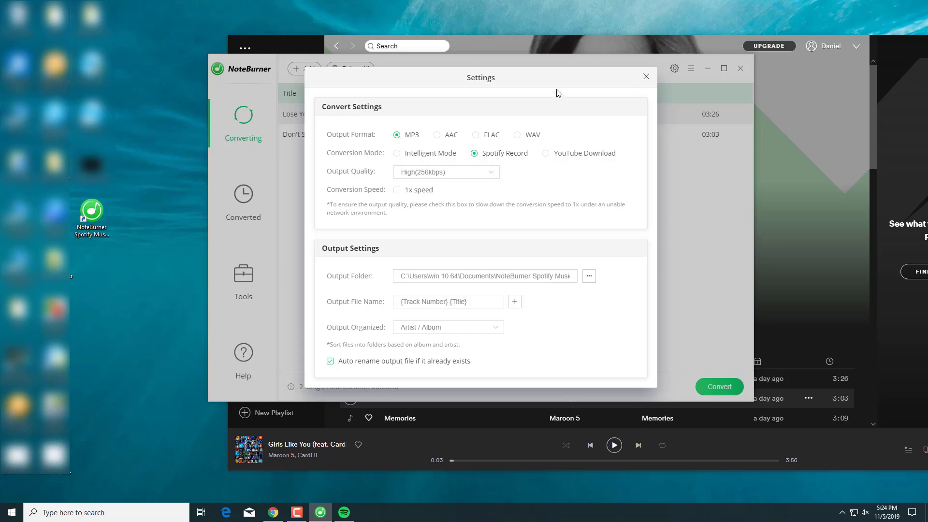
{"action": "left_click", "coordinate": [646, 77]}
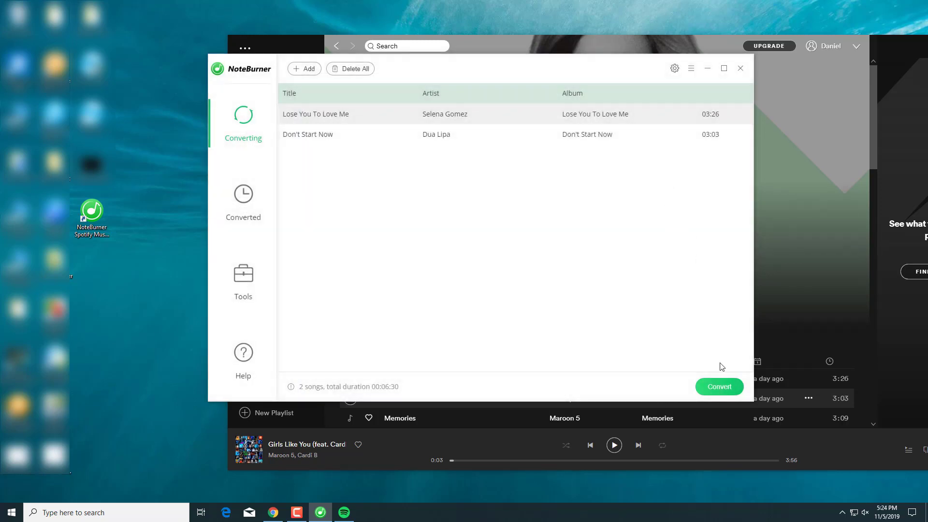
{"action": "left_click", "coordinate": [719, 387]}
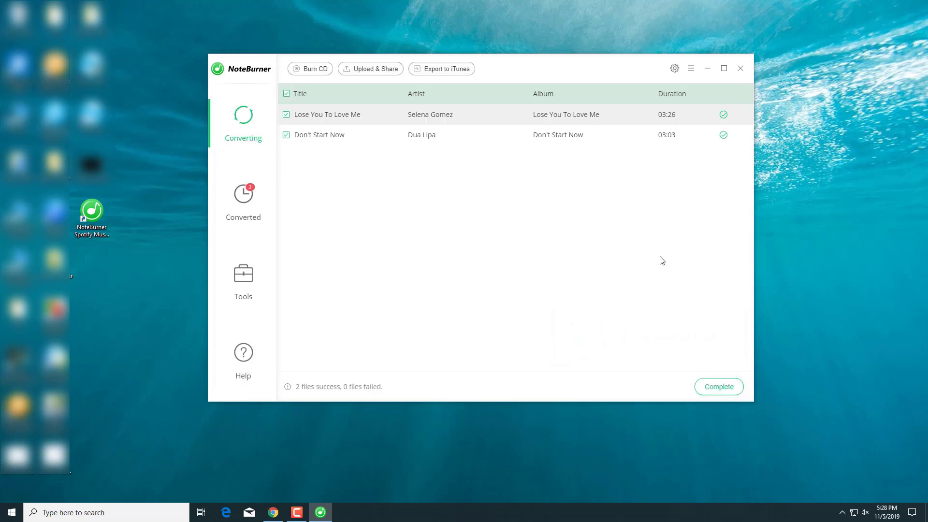
Step: In Converted history, preview Don't Start Now, pause at 00:03, and check its output folder
{"action": "left_click", "coordinate": [248, 208]}
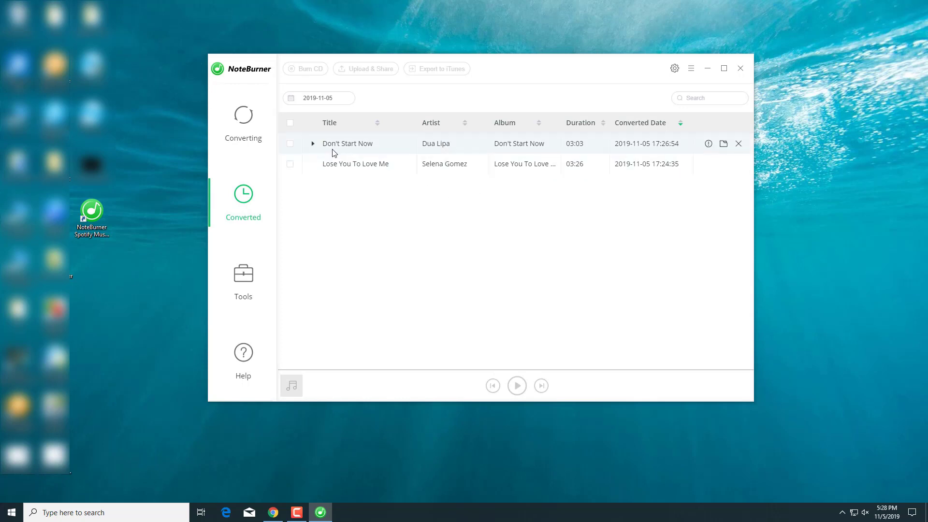
{"action": "left_click", "coordinate": [313, 143]}
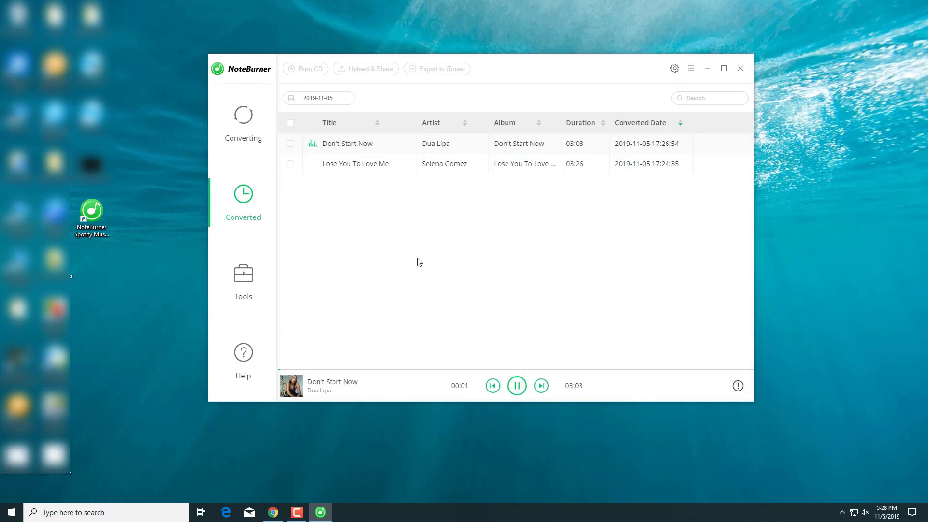
{"action": "left_click", "coordinate": [517, 385]}
{"action": "left_click", "coordinate": [723, 144]}
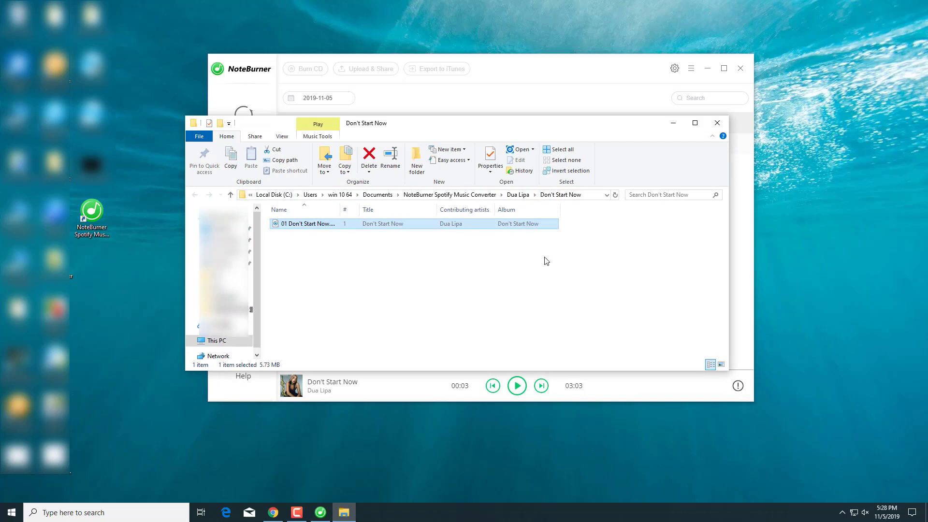
{"action": "left_click", "coordinate": [717, 123]}
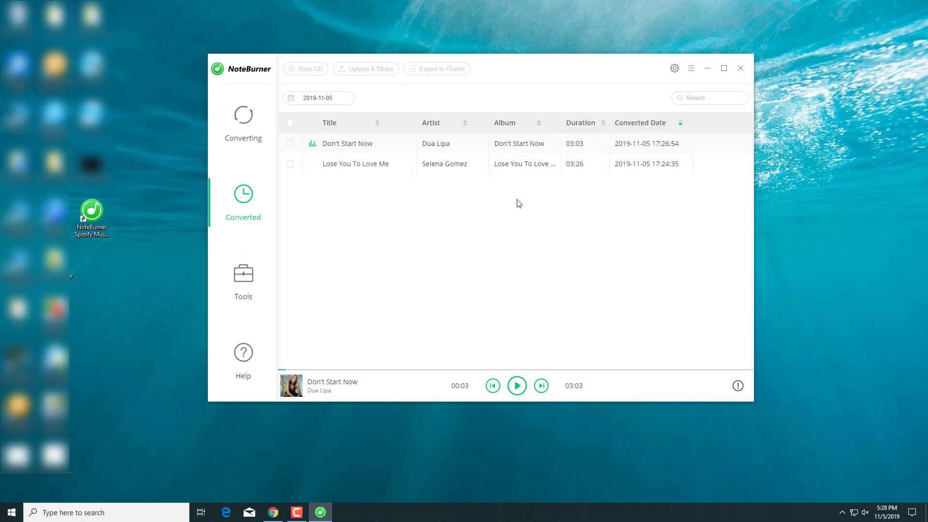
Step: Tick both converted songs and export them to iTunes under the default playlist name Spotify_2019-11-05
{"action": "left_click", "coordinate": [291, 144]}
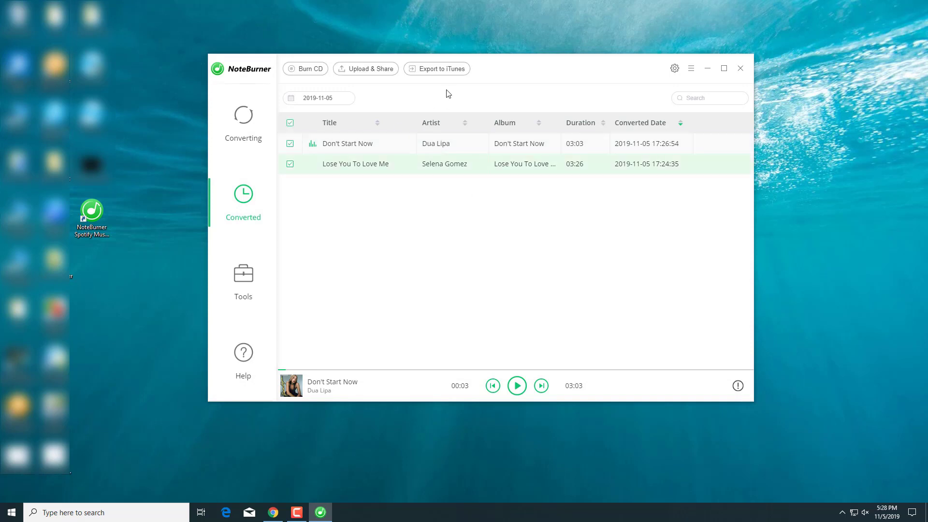
{"action": "left_click", "coordinate": [438, 69]}
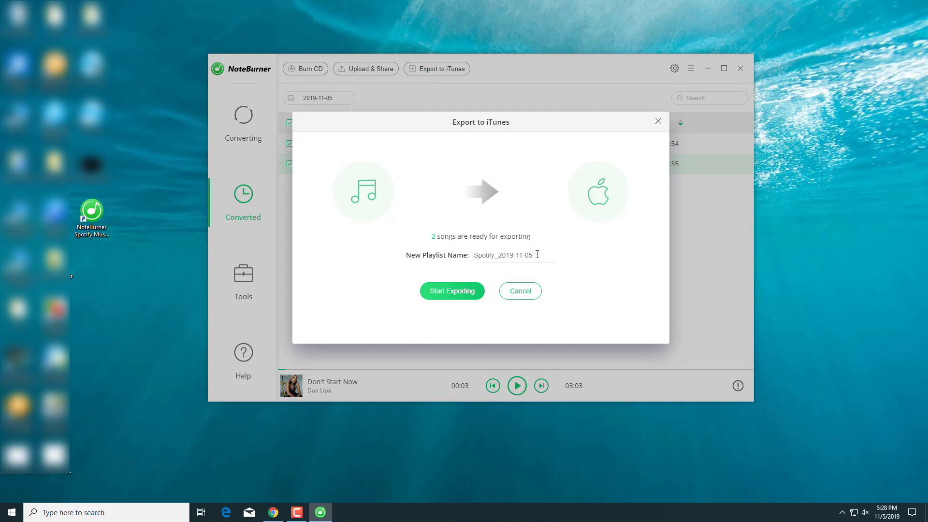
{"action": "left_click", "coordinate": [449, 292]}
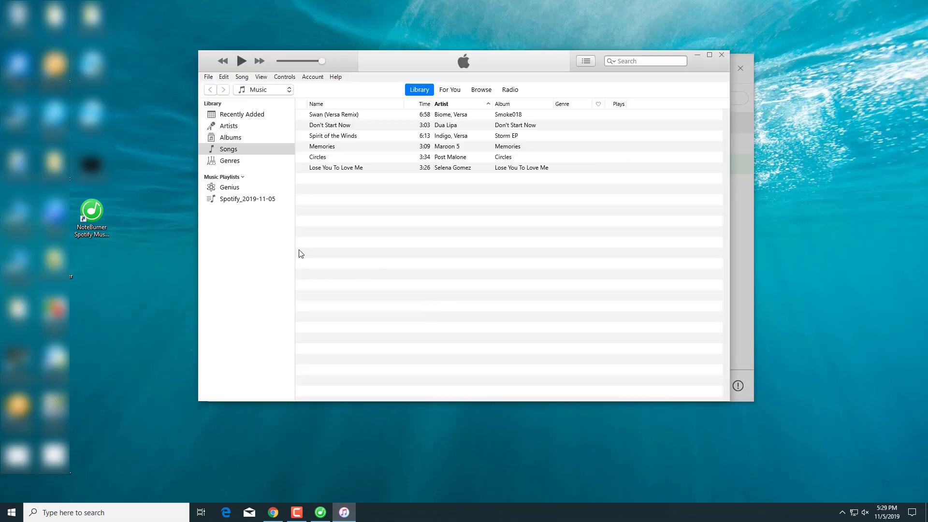
Step: Play and pause Don't Start Now in the Spotify_2019-11-05 playlist, then close iTunes
{"action": "left_click", "coordinate": [251, 199]}
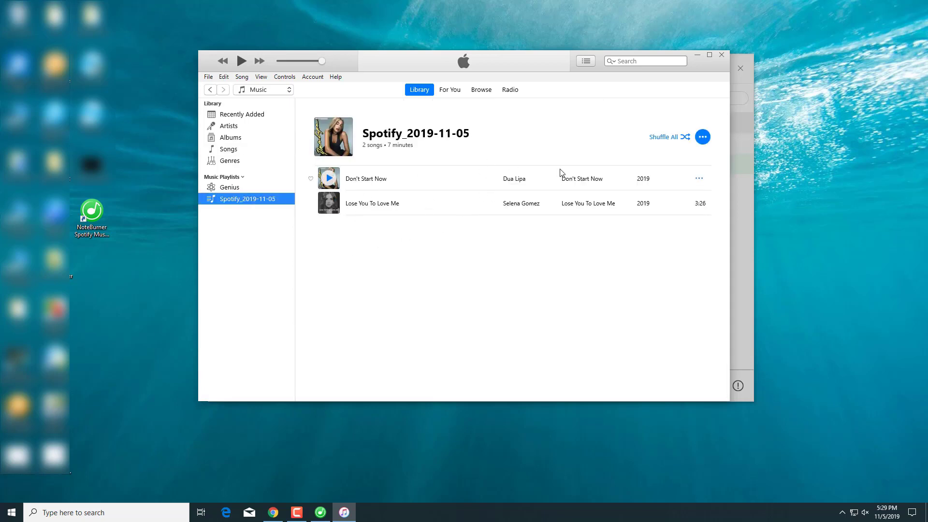
{"action": "left_click", "coordinate": [328, 178]}
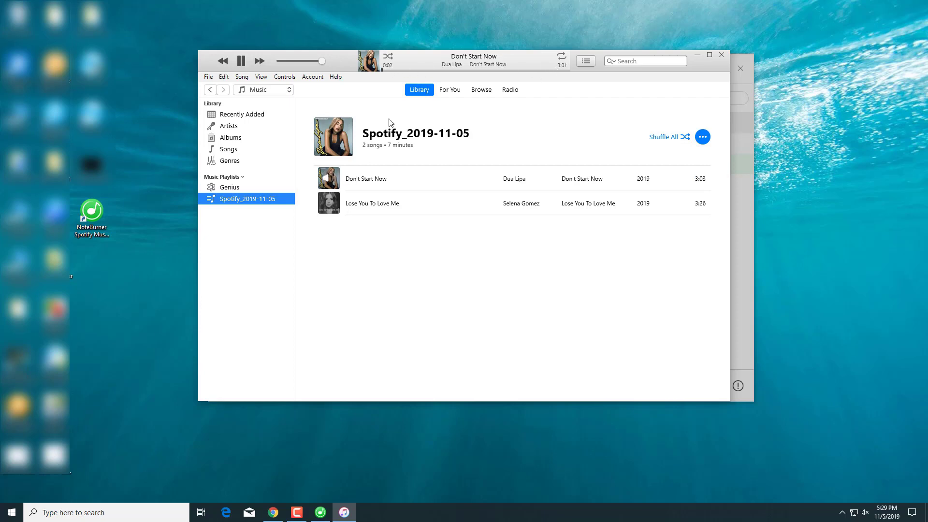
{"action": "left_click", "coordinate": [240, 62]}
{"action": "left_click", "coordinate": [721, 54]}
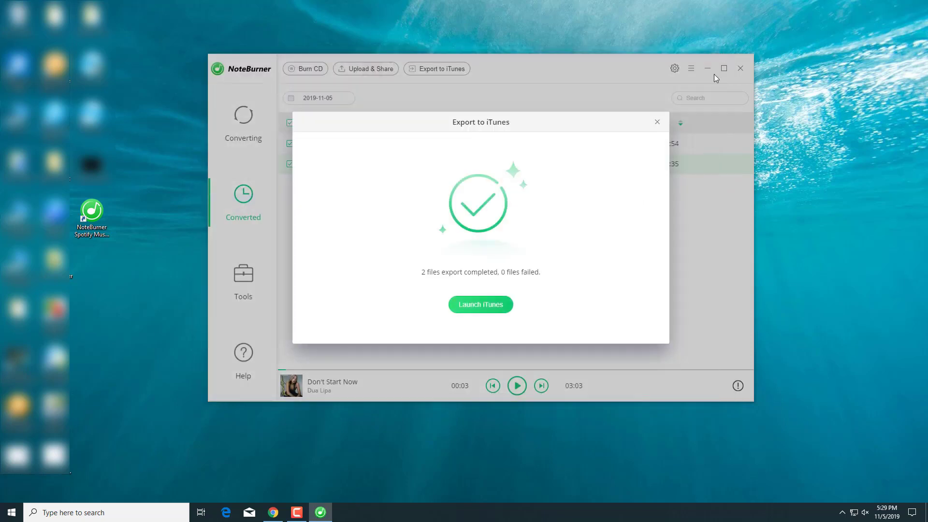
Step: Dismiss the export summary, then open and close the Format Converter tool
{"action": "left_click", "coordinate": [480, 304]}
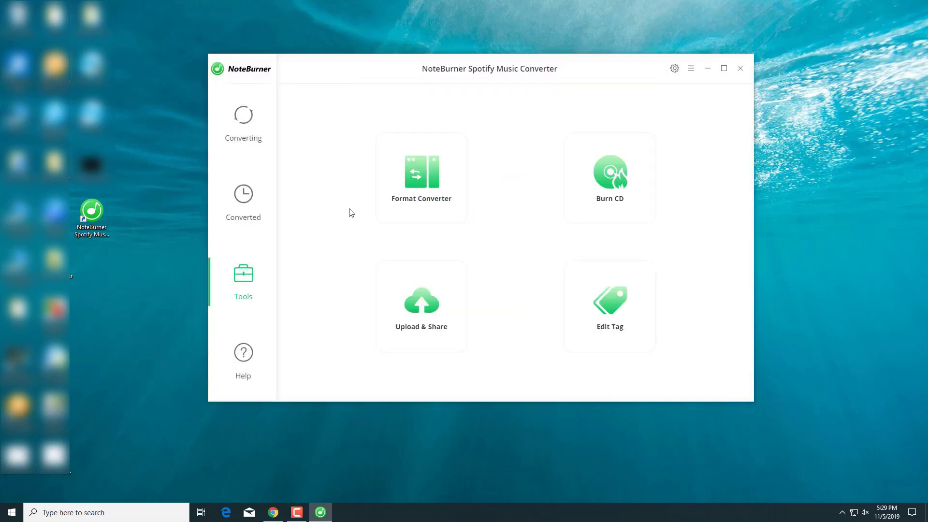
{"action": "left_click", "coordinate": [437, 202]}
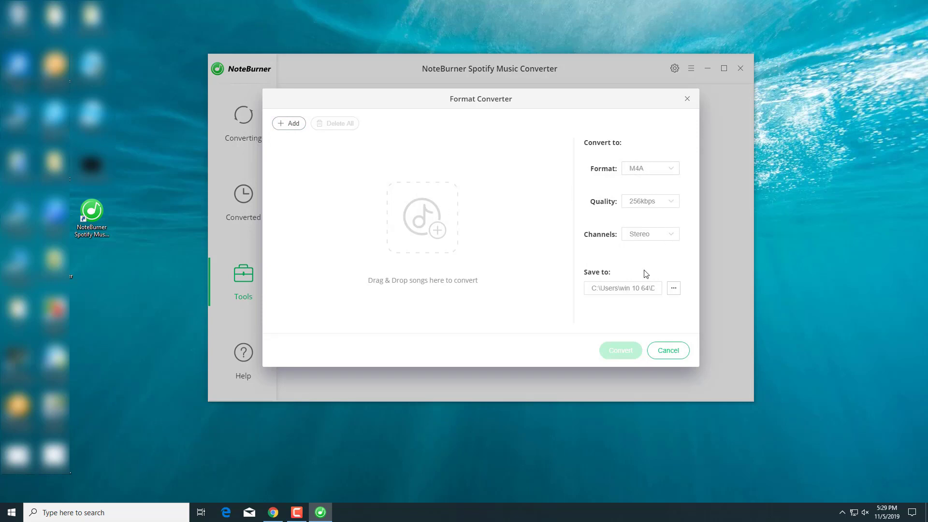
{"action": "left_click", "coordinate": [658, 358]}
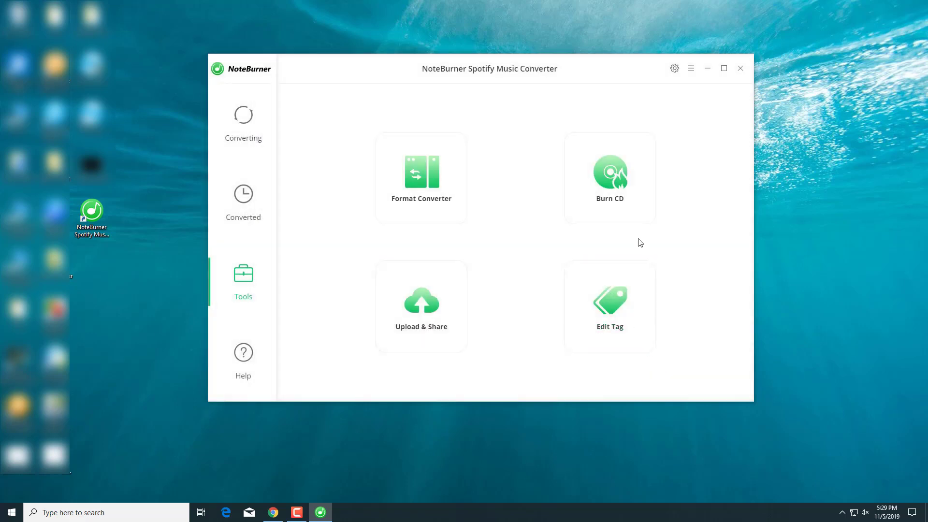
Step: Open Edit Tag, start adding a song, then cancel out of the tag editor
{"action": "left_click", "coordinate": [621, 314]}
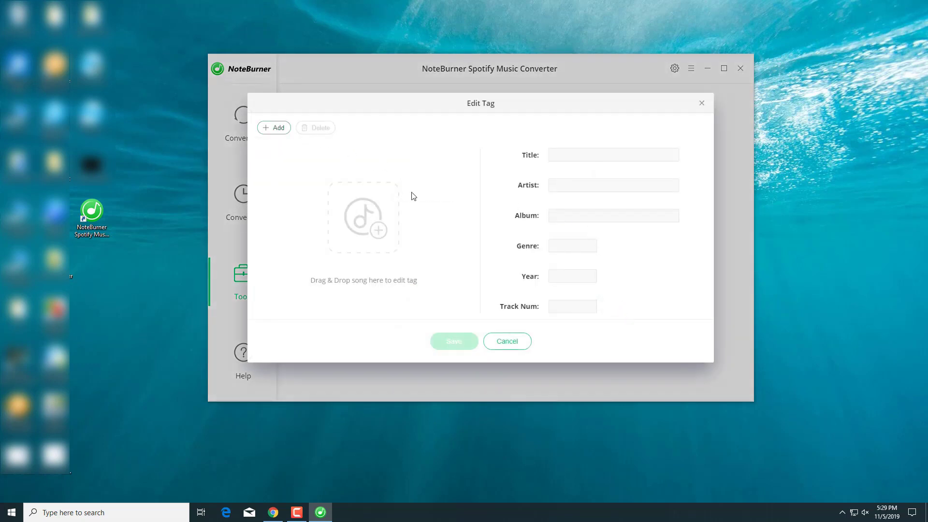
{"action": "left_click", "coordinate": [383, 192]}
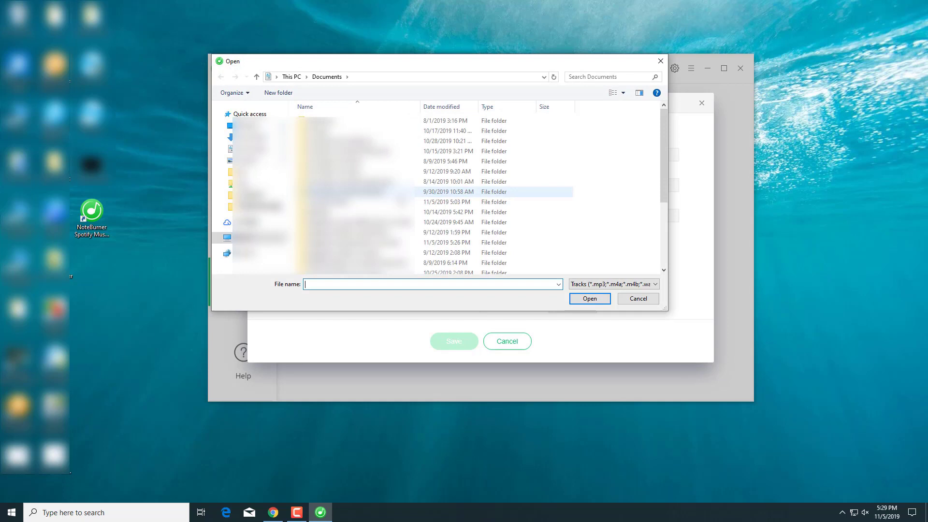
{"action": "left_click", "coordinate": [643, 301]}
{"action": "left_click", "coordinate": [525, 341]}
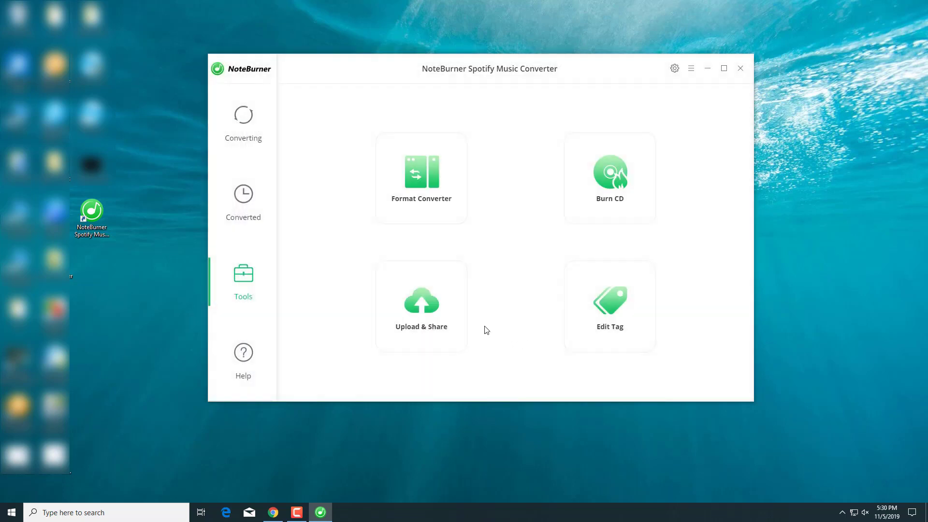
Step: Look at the Upload & Share destinations, cancel the tool, and go to Help
{"action": "left_click", "coordinate": [419, 321]}
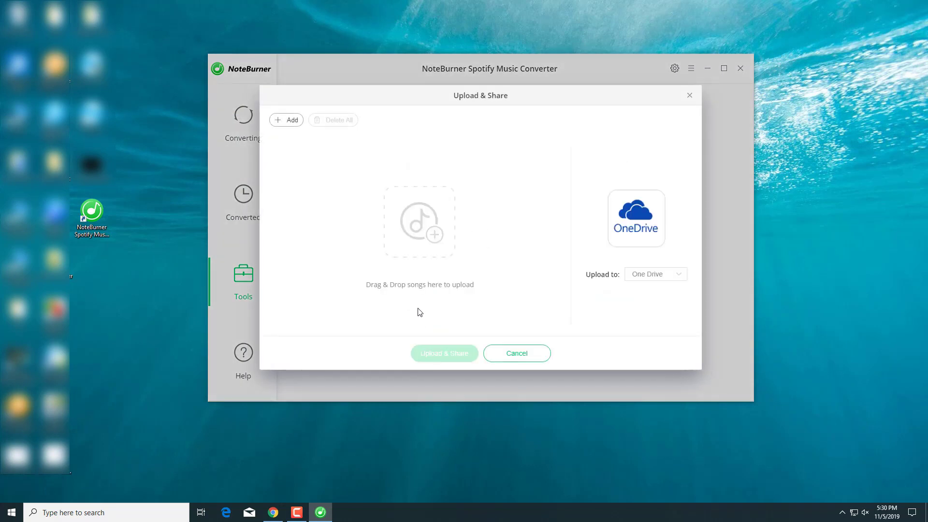
{"action": "left_click", "coordinate": [659, 274]}
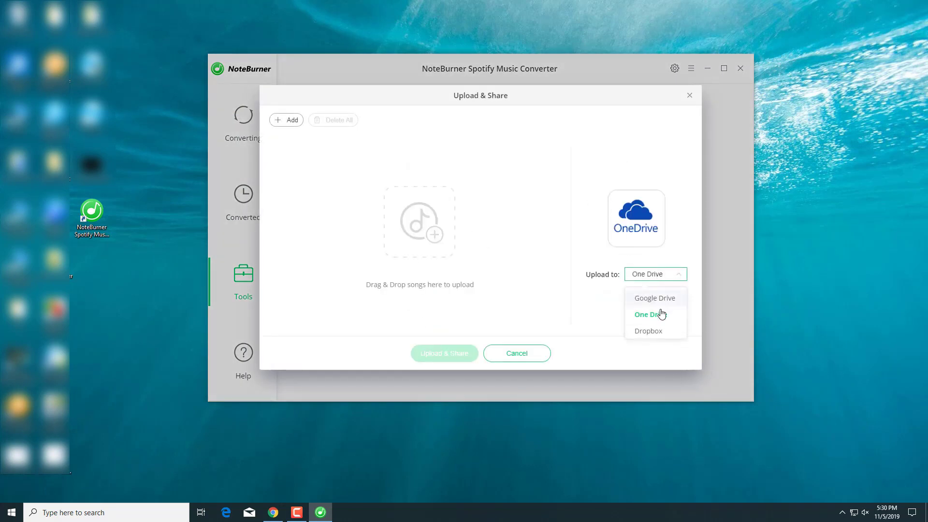
{"action": "left_click", "coordinate": [542, 353]}
{"action": "left_click", "coordinate": [263, 366]}
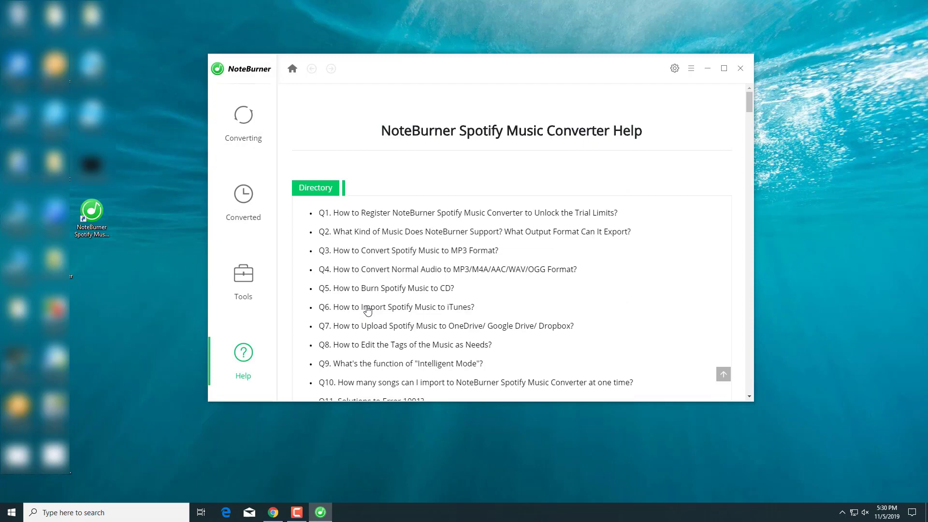
Step: Jump to an FAQ answer from the Help directory, then close NoteBurner
{"action": "left_click", "coordinate": [469, 232]}
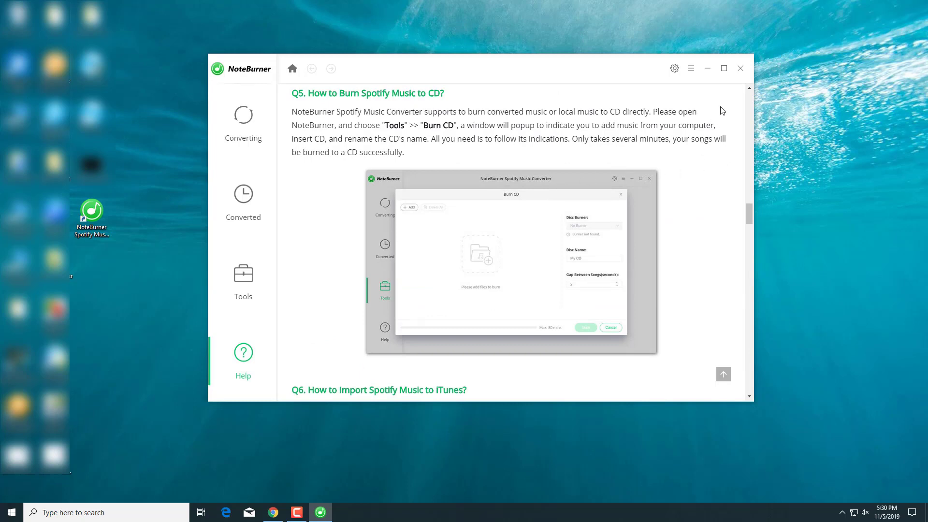
{"action": "left_click", "coordinate": [739, 70]}
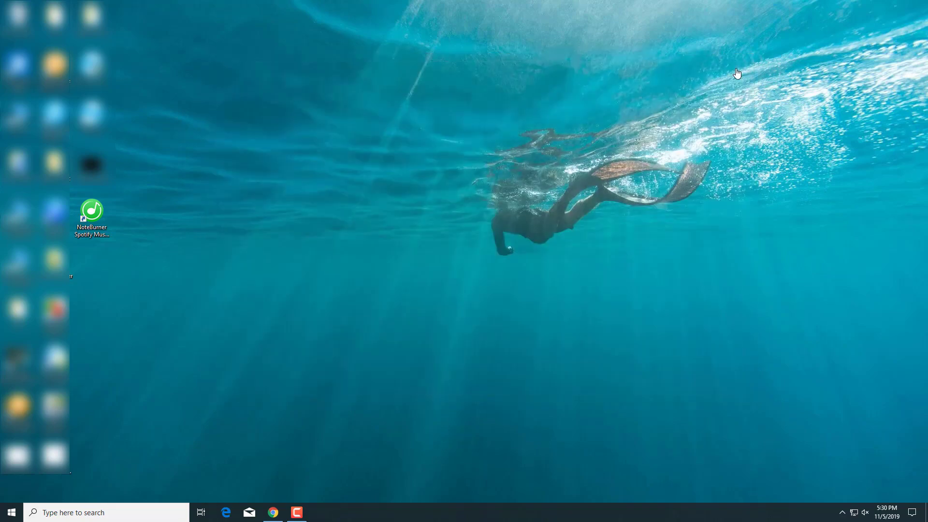